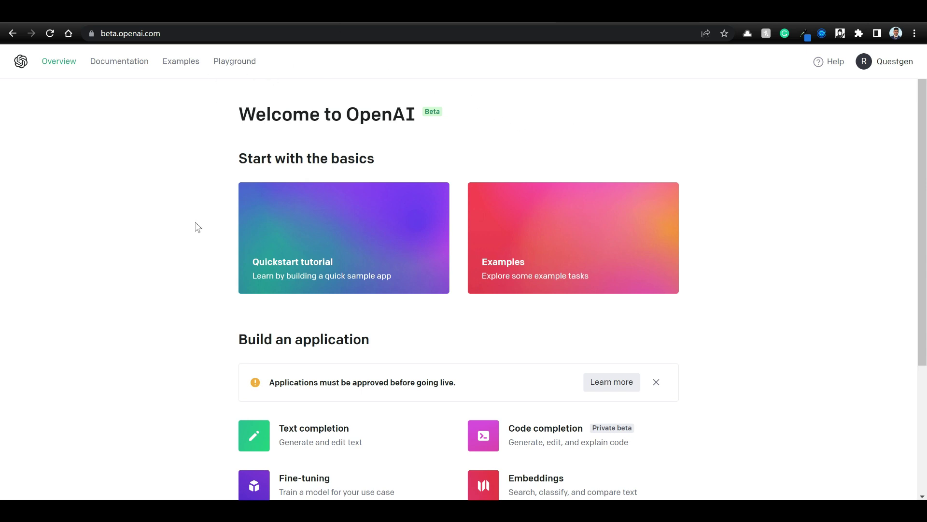
# Enter the prompt 'I own an icecream shop' and generate a completion about opening an ice cream shop.
pyautogui.click(233, 64)
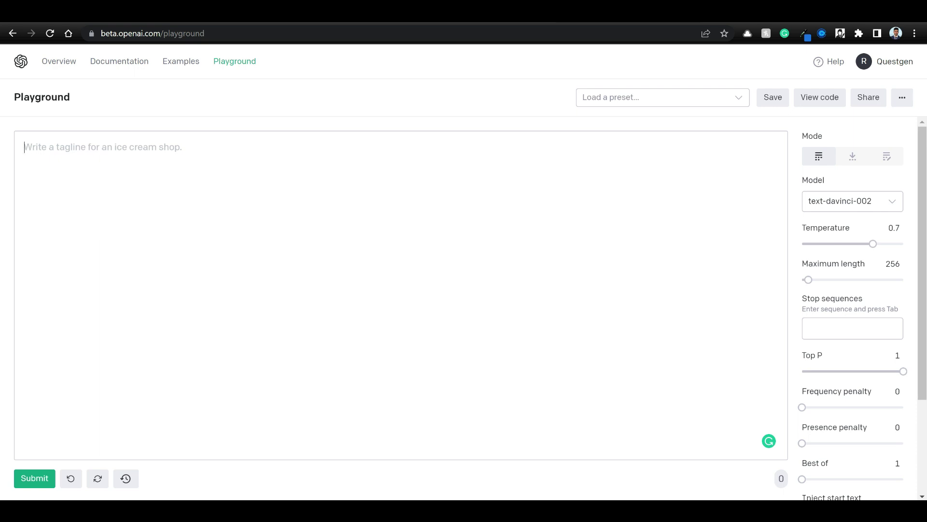
pyautogui.write('I own an')
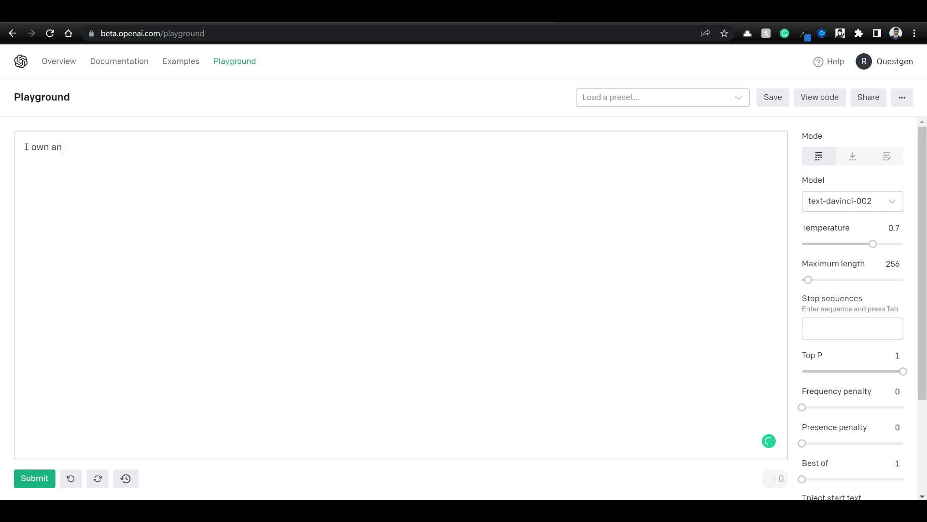
pyautogui.write(' icecream shop')
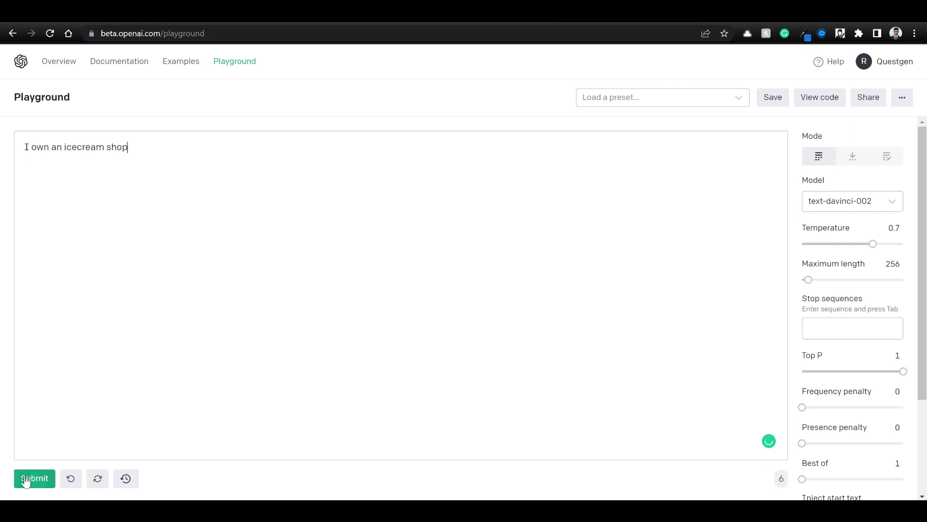
pyautogui.click(28, 481)
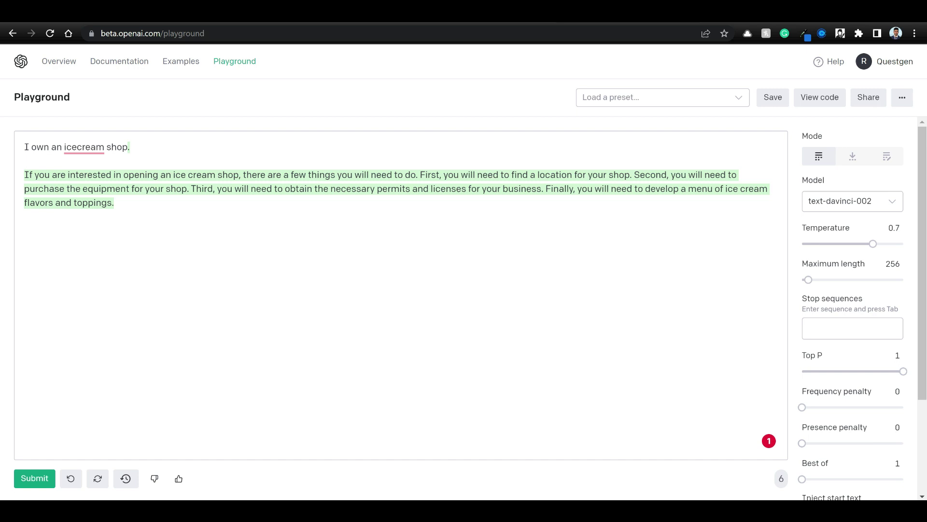
# In the Grammarly paraphrasing article, find the first example pair and highlight its original and paraphrase sentences.
pyautogui.hotkey('ctrl', 'Tab')
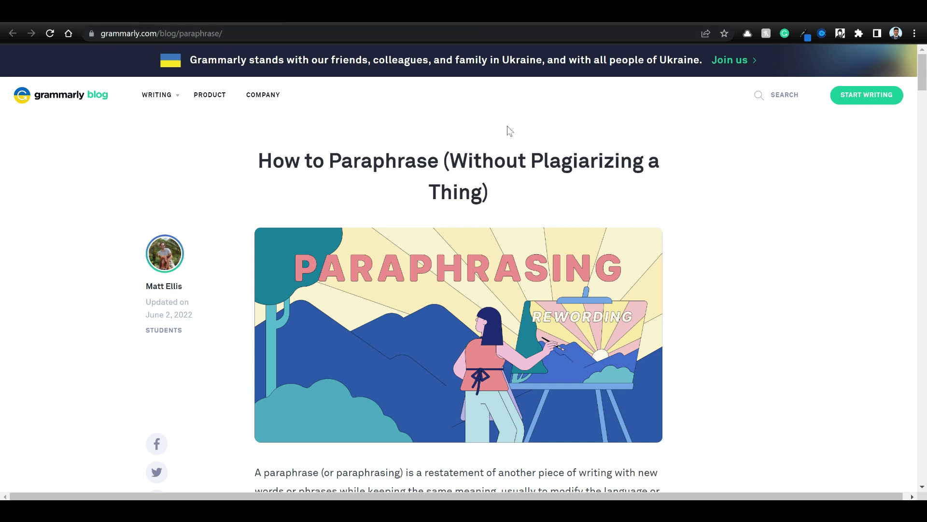
pyautogui.scroll(-1, 800, 274)
pyautogui.scroll(-20, 800, 274)
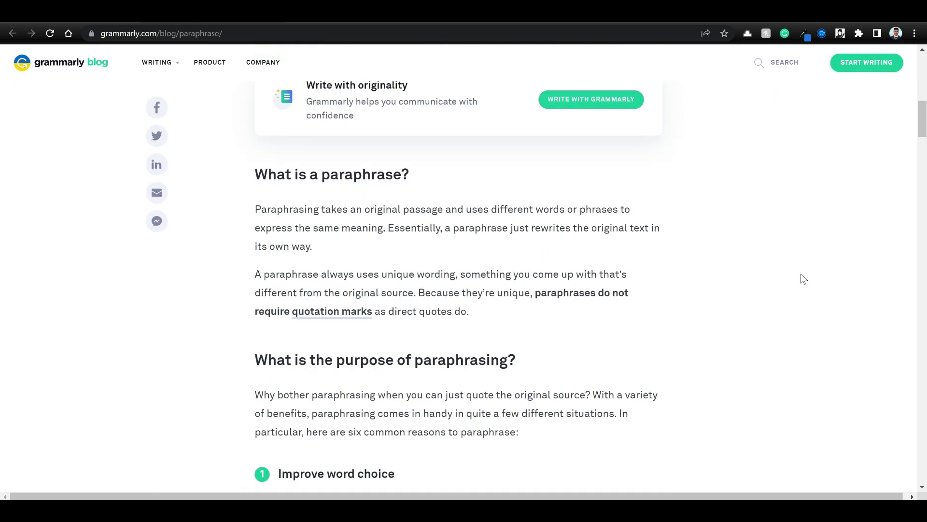
pyautogui.scroll(-3, 647, 253)
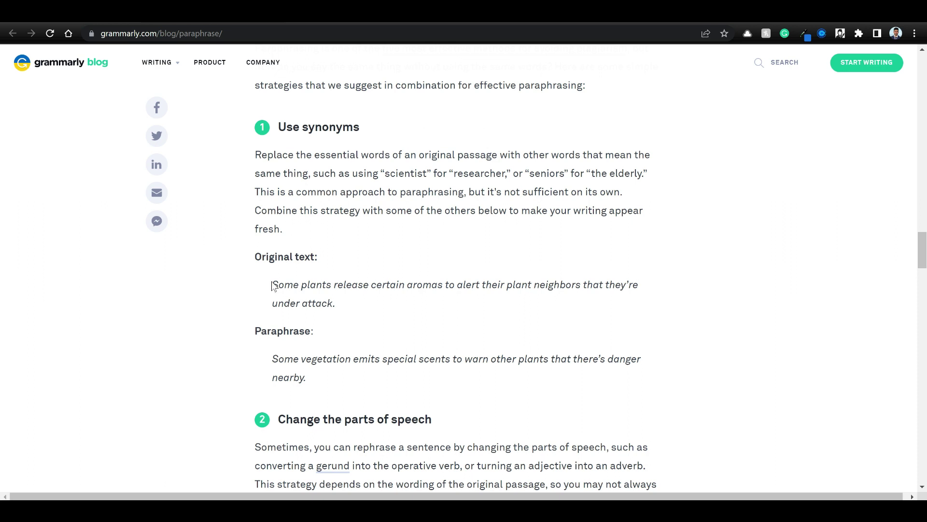
pyautogui.moveTo(272, 285); pyautogui.dragTo(346, 309)
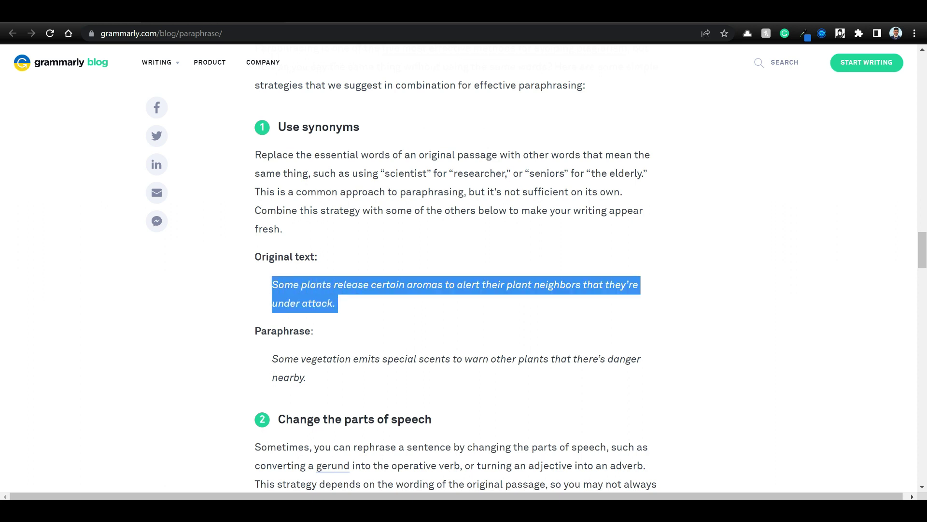
pyautogui.moveTo(284, 360); pyautogui.dragTo(317, 381)
pyautogui.click(361, 342)
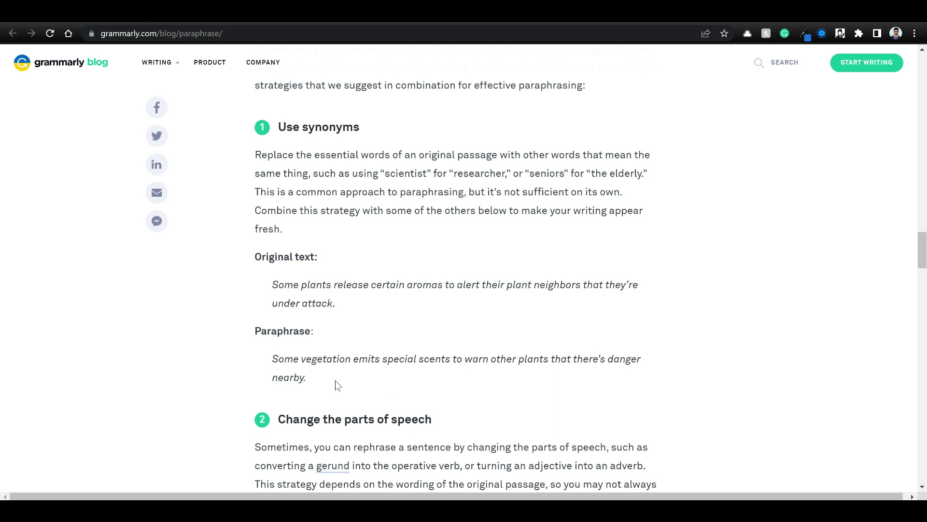
# Read through the remaining Grammarly examples, then return to the Playground prompt.
pyautogui.scroll(-5, 335, 381)
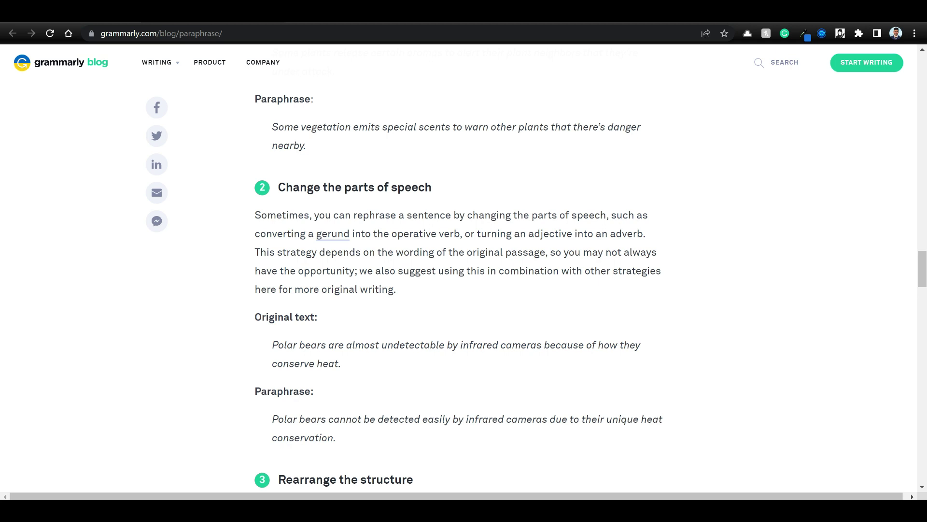
pyautogui.scroll(-2, 450, 361)
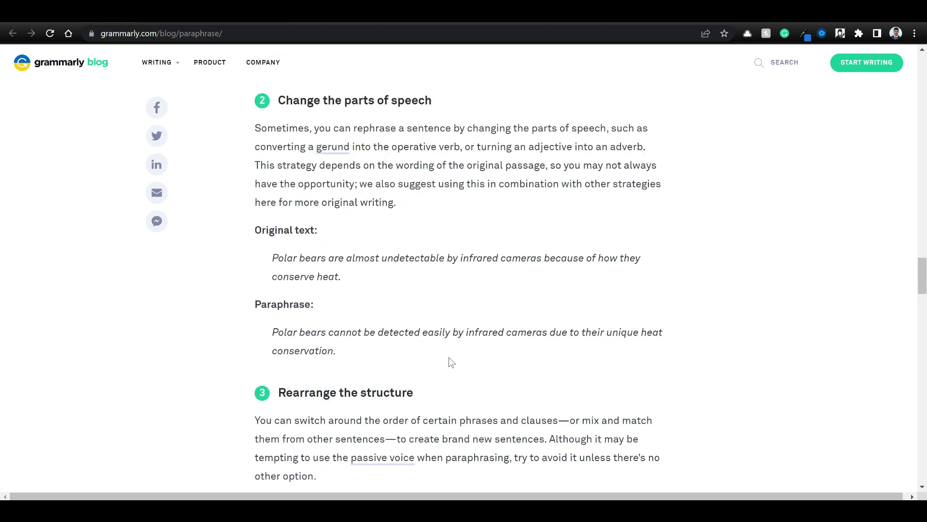
pyautogui.scroll(-4, 388, 345)
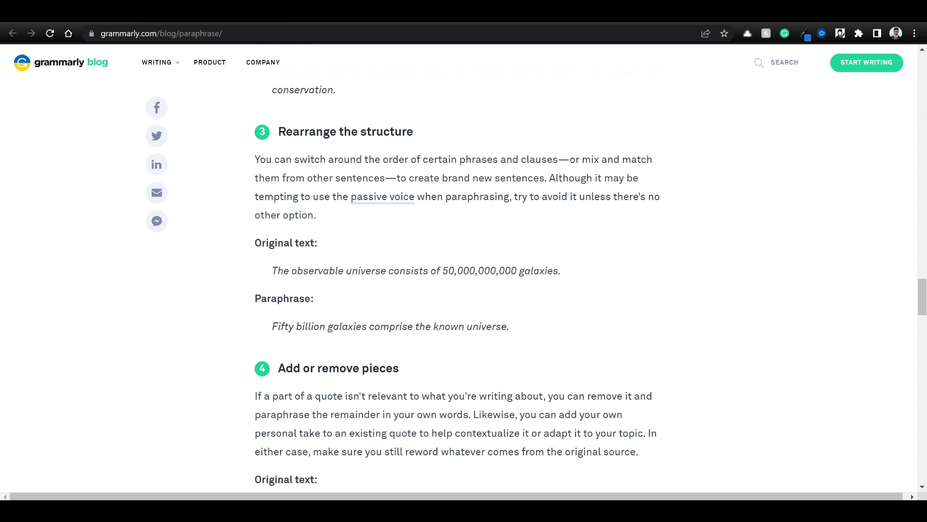
pyautogui.hotkey('ctrl', 'Tab')
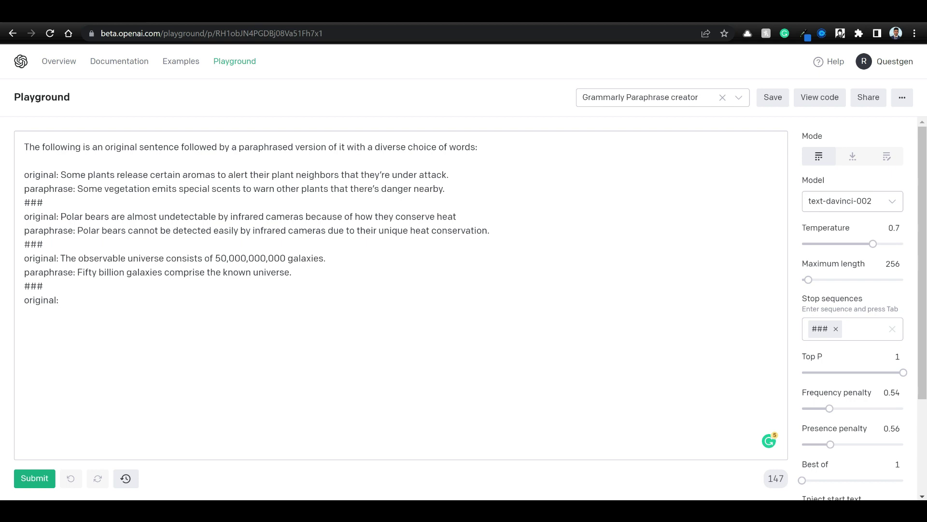
# Highlight the original and paraphrase labels and sentences of the prompt's first example.
pyautogui.doubleClick(41, 175)
pyautogui.doubleClick(49, 189)
pyautogui.moveTo(60, 175); pyautogui.dragTo(449, 174)
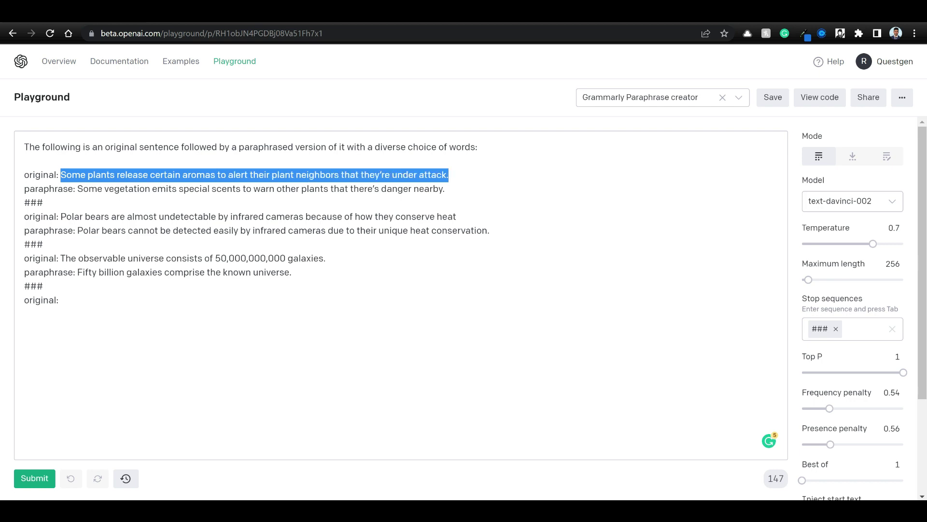
pyautogui.moveTo(77, 189); pyautogui.dragTo(444, 189)
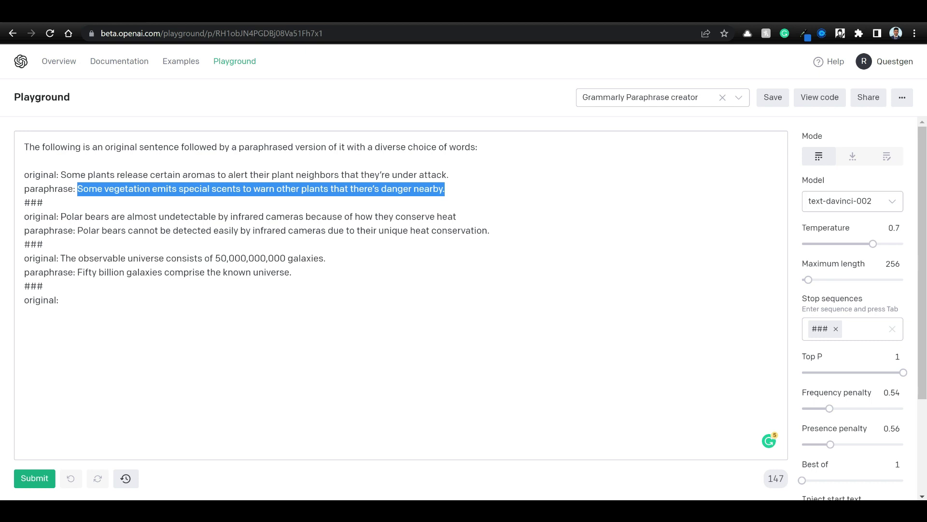
# Highlight the polar bears and observable universe originals and the fifty billion galaxies paraphrase.
pyautogui.moveTo(60, 217); pyautogui.dragTo(135, 216)
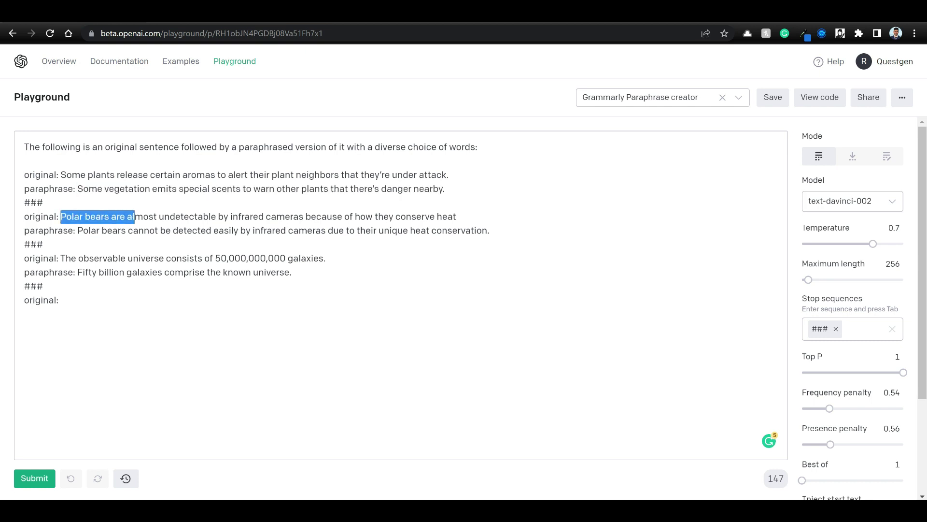
pyautogui.moveTo(60, 258); pyautogui.dragTo(177, 257)
pyautogui.moveTo(75, 272); pyautogui.dragTo(251, 272)
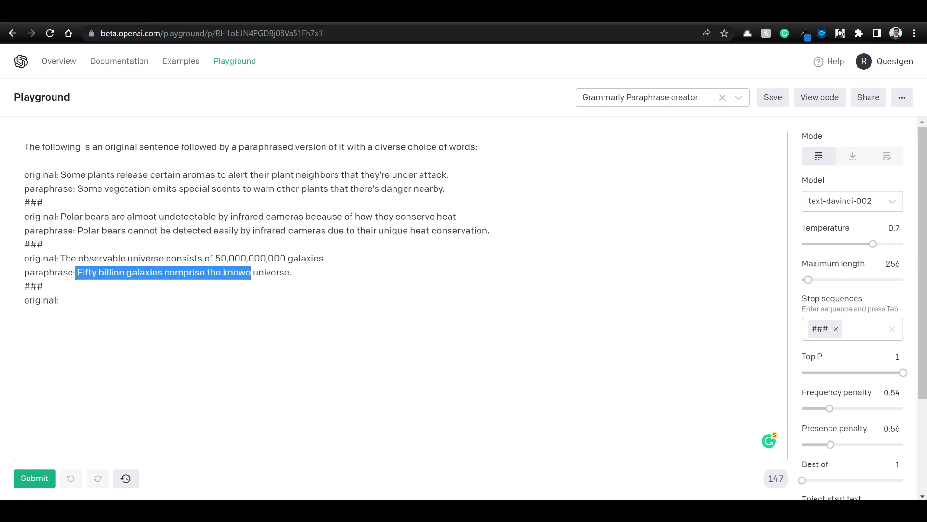
pyautogui.click(43, 244)
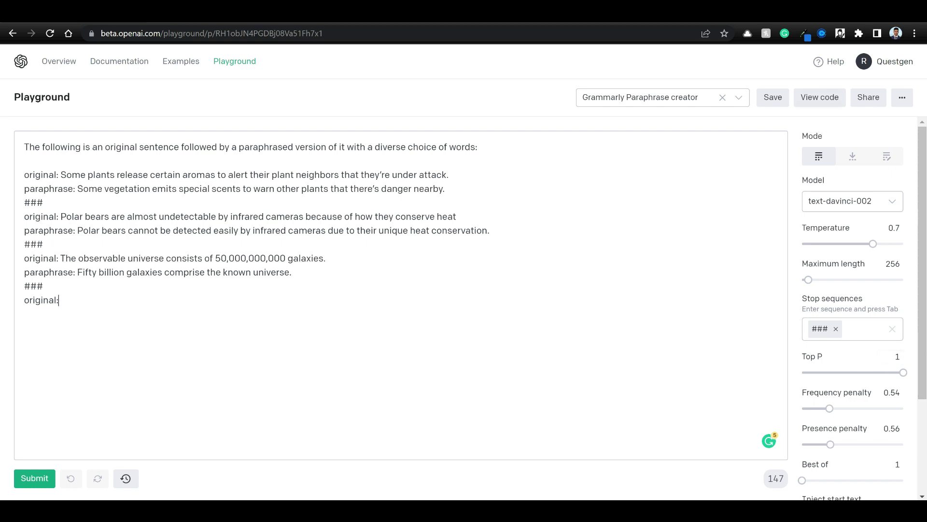
pyautogui.moveTo(831, 440)
# Have text-davinci-002 complete the prompt with a light pollution sentence and its urban-areas paraphrase.
pyautogui.click(35, 481)
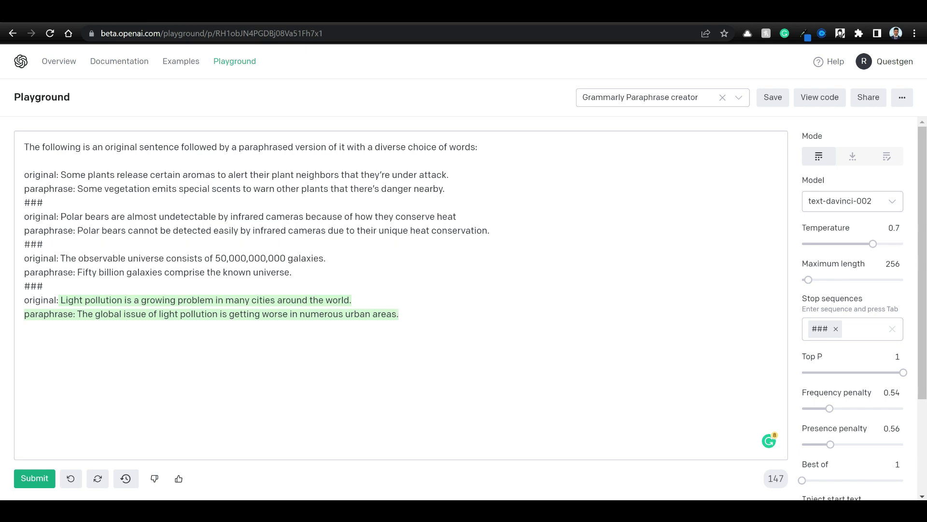
# Paste the light pollution original into A2 and its urban-areas paraphrase into B2 of the Paraphrase Dataset.
pyautogui.moveTo(61, 300); pyautogui.dragTo(352, 300)
pyautogui.hotkey('ctrl', 'c')
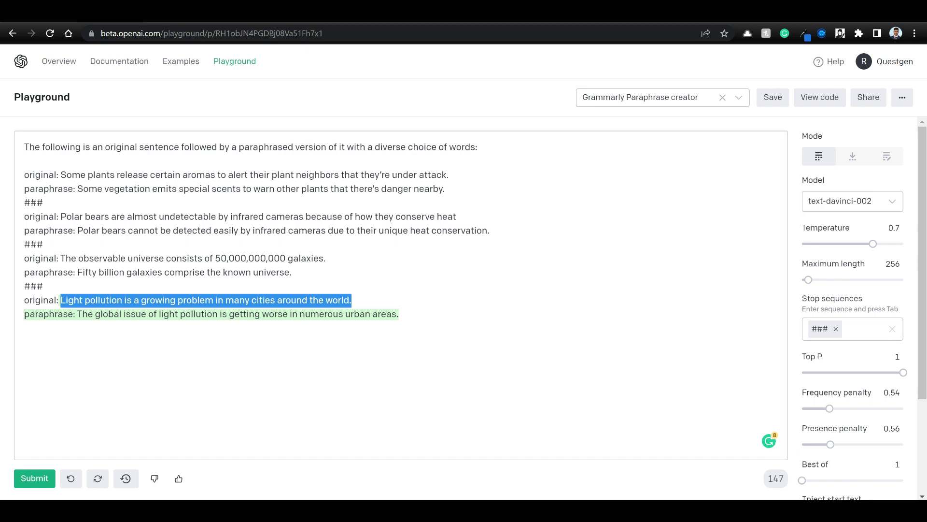
pyautogui.click(408, 12)
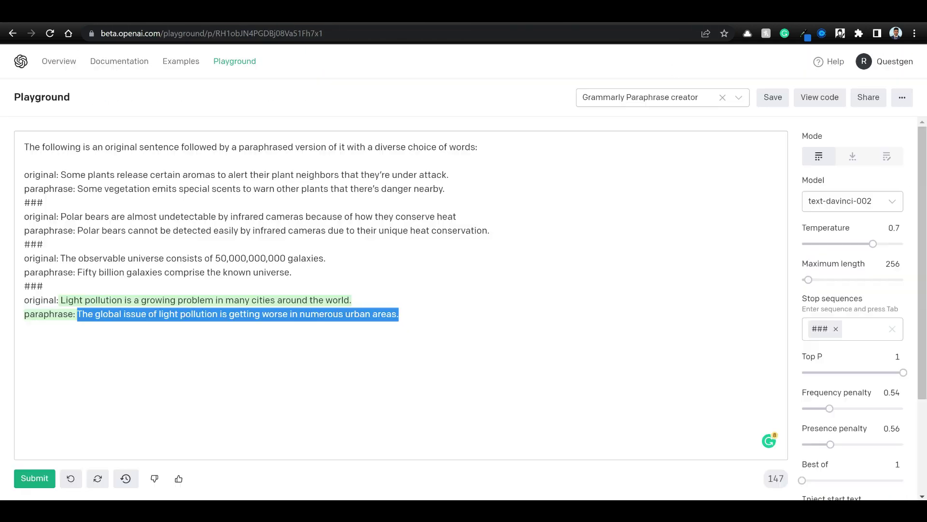
pyautogui.hotkey('ctrl', 'v')
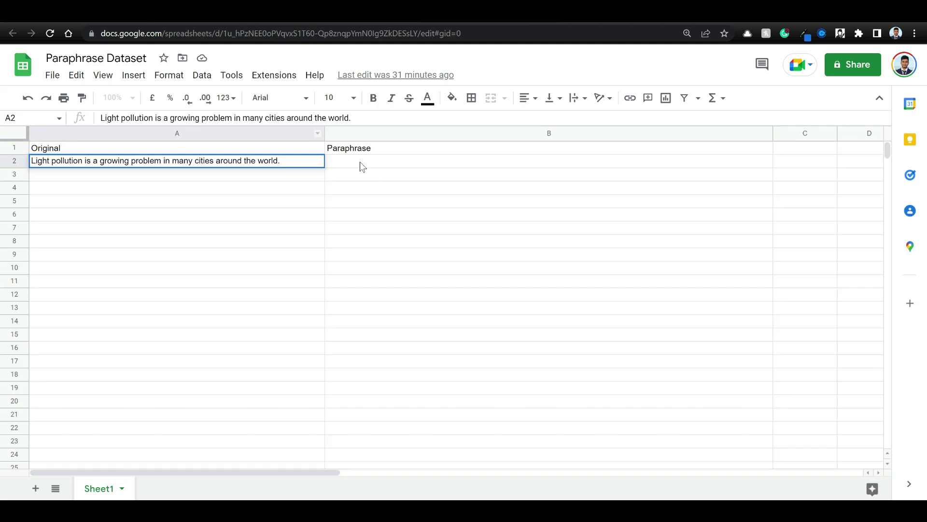
pyautogui.doubleClick(361, 166)
pyautogui.write('The global issue of light pollution is getting worse in numerous urban areas.')
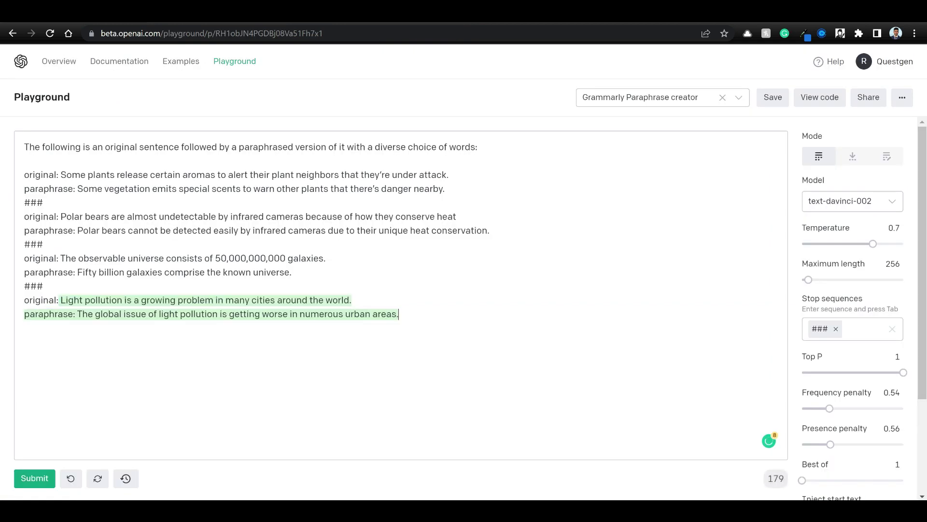
# Delete the light pollution pair and generate a new writing-practice original with its paraphrase.
pyautogui.moveTo(399, 313); pyautogui.dragTo(59, 300)
pyautogui.press('BackSpace')
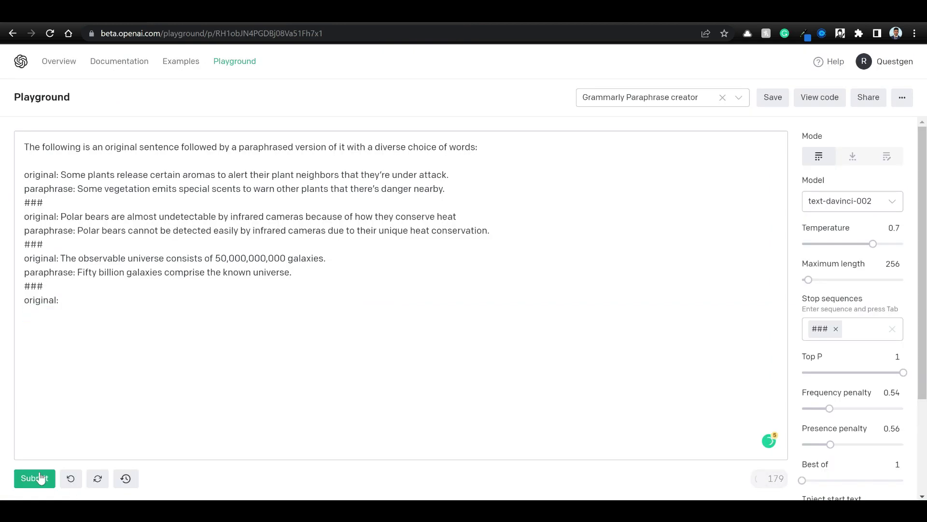
pyautogui.click(39, 477)
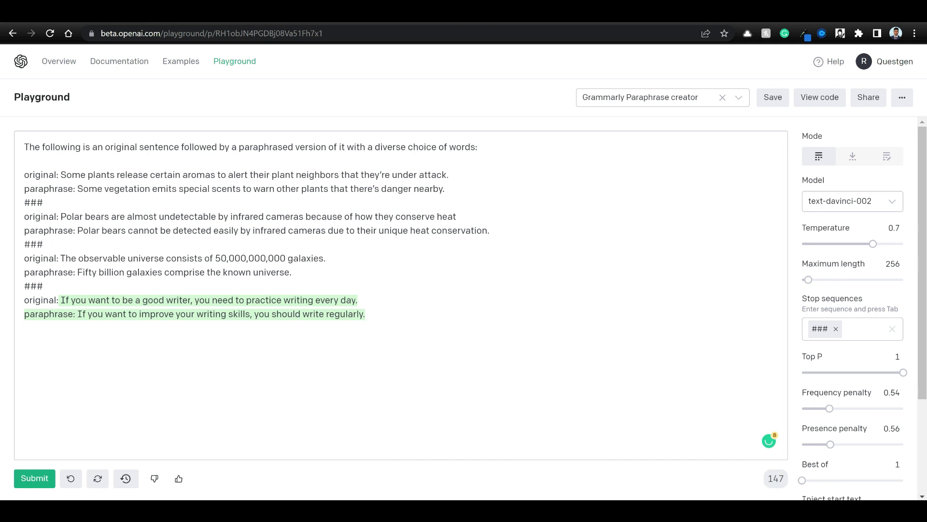
# Paste the writing-practice original into cell A3, then select its paraphrase back in the Playground.
pyautogui.moveTo(60, 300); pyautogui.dragTo(358, 300)
pyautogui.hotkey('ctrl', 'c')
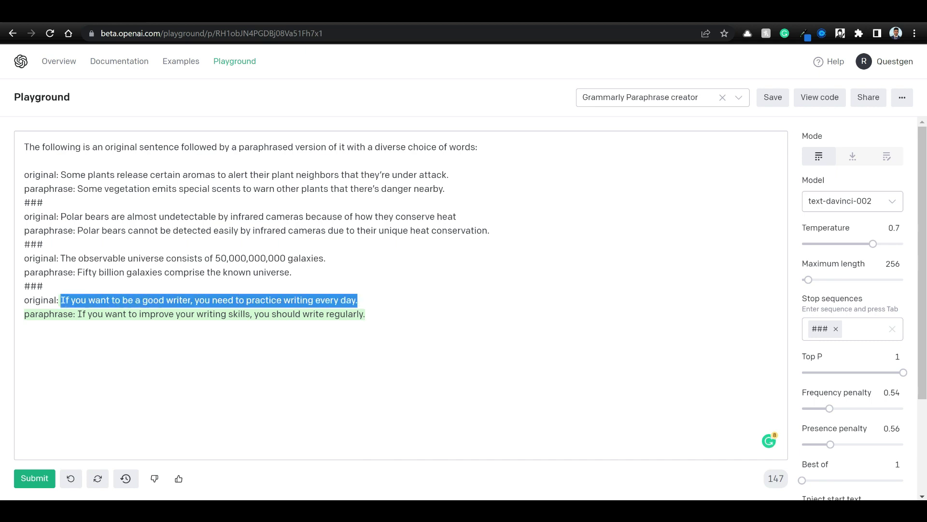
pyautogui.hotkey('ctrl', 'Tab')
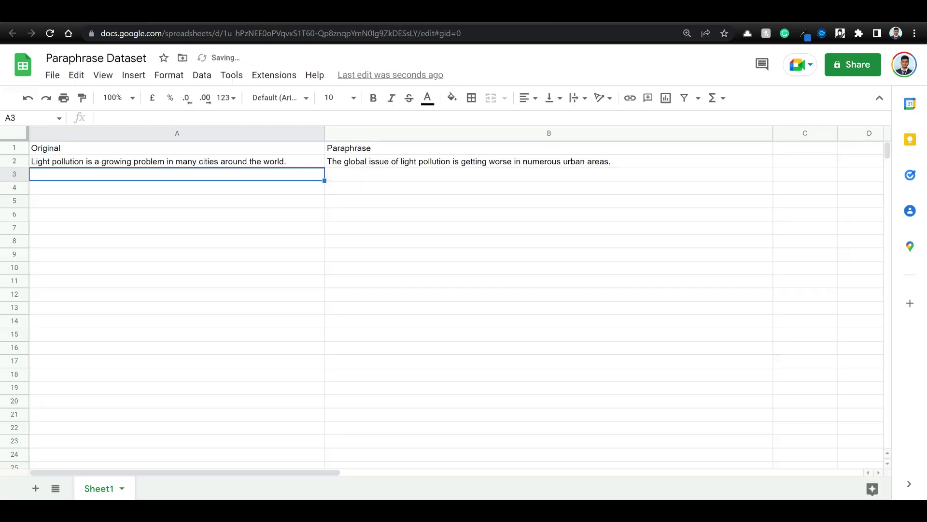
pyautogui.doubleClick(128, 176)
pyautogui.hotkey('ctrl', 'v')
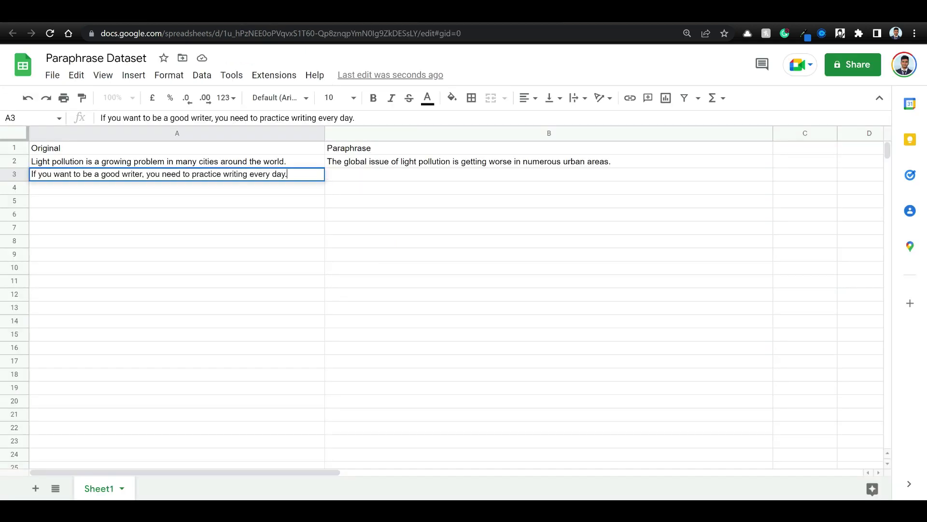
pyautogui.hotkey('ctrl', 'shift', 'Tab')
pyautogui.moveTo(78, 314); pyautogui.dragTo(365, 314)
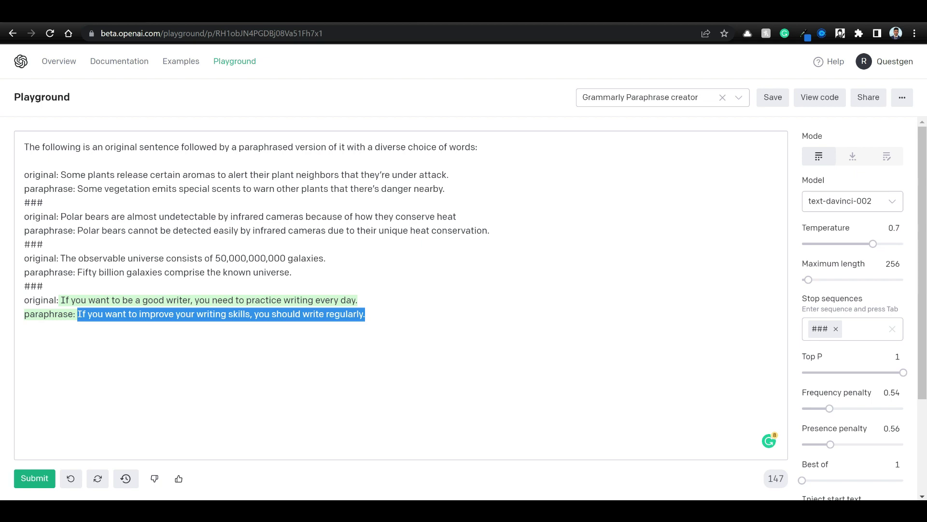
pyautogui.click(365, 314)
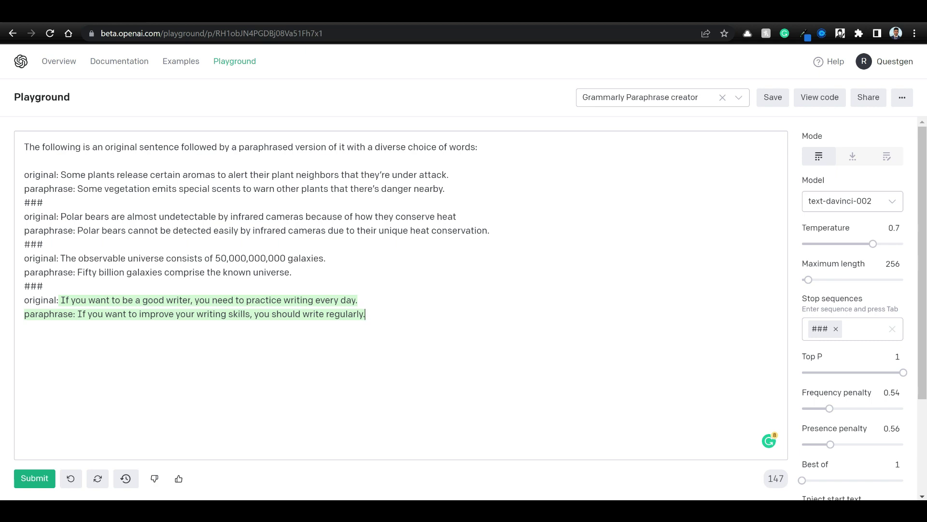
# Put the writing-regularly paraphrase into B3 of the Paraphrase Dataset and return to the Playground.
pyautogui.click(464, 21)
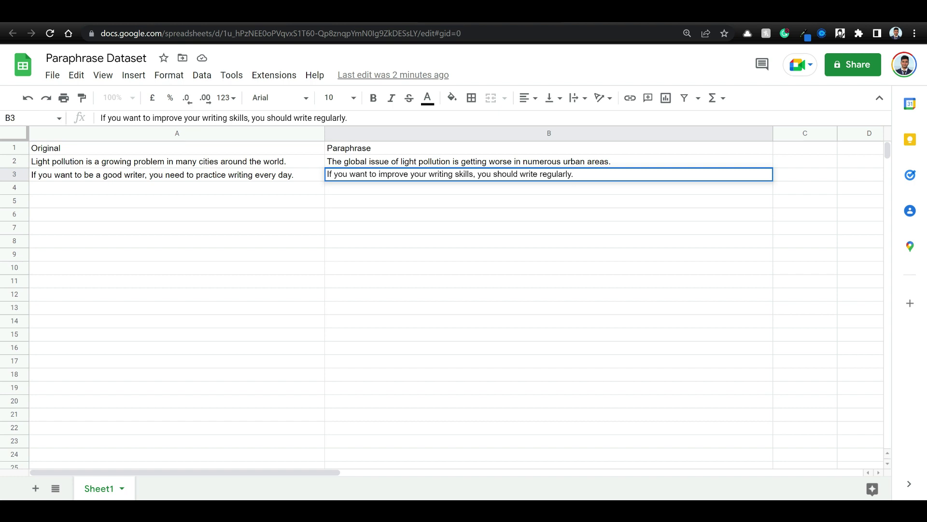
pyautogui.hotkey('ctrl', 'Tab')
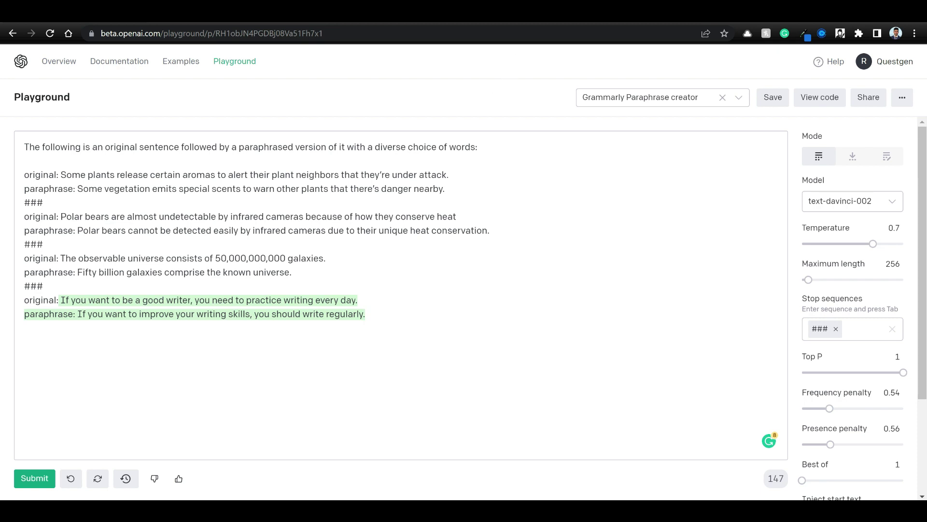
pyautogui.hotkey('ctrl', 'shift', 'Tab')
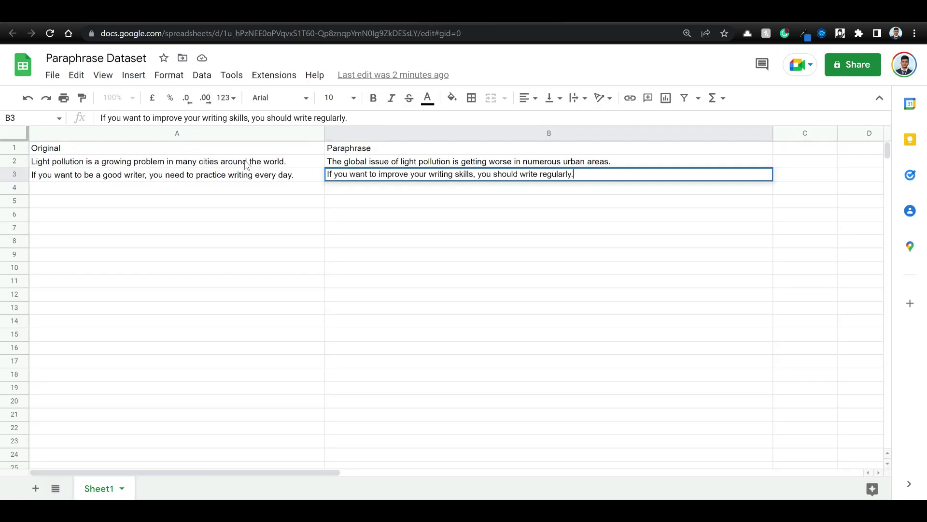
pyautogui.hotkey('ctrl', 'Tab')
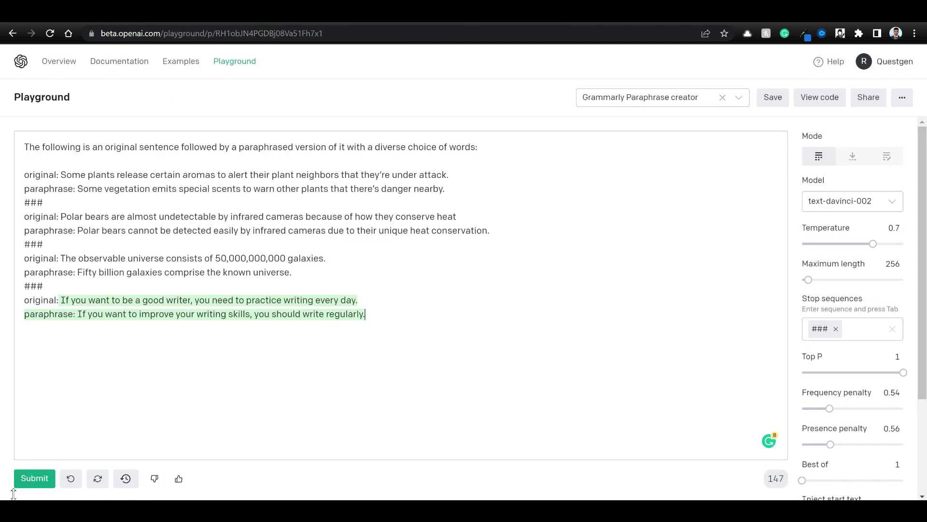